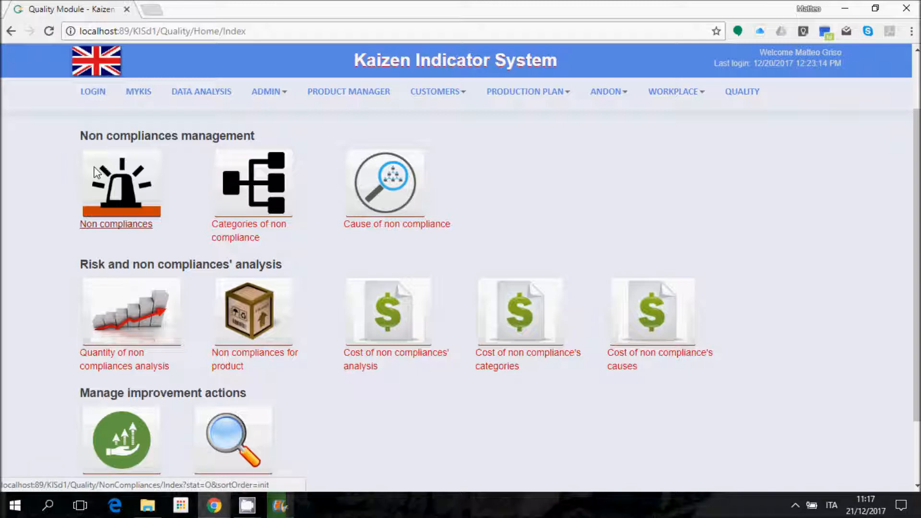
# Step: Add a new non compliance with the description "Many defective weldings in thicker parts."
pyautogui.click(95, 172)
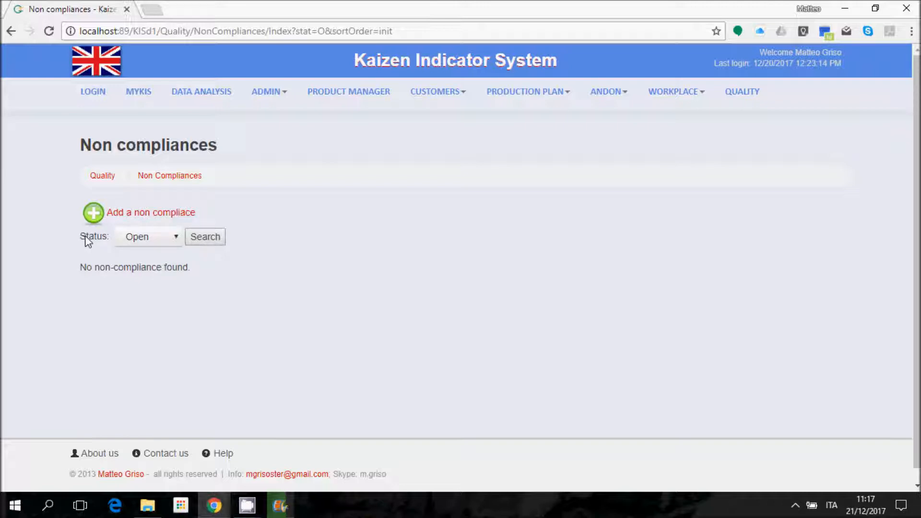
pyautogui.click(169, 217)
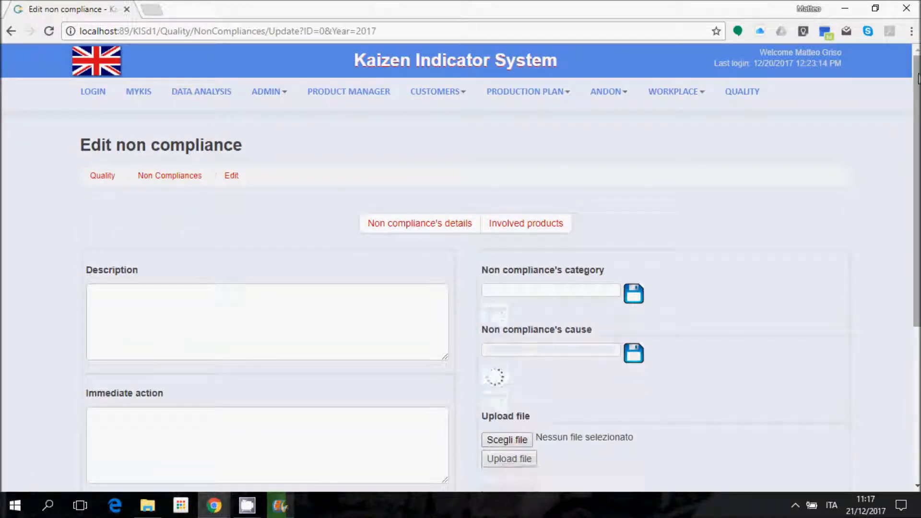
pyautogui.moveTo(918, 75); pyautogui.dragTo(919, 140)
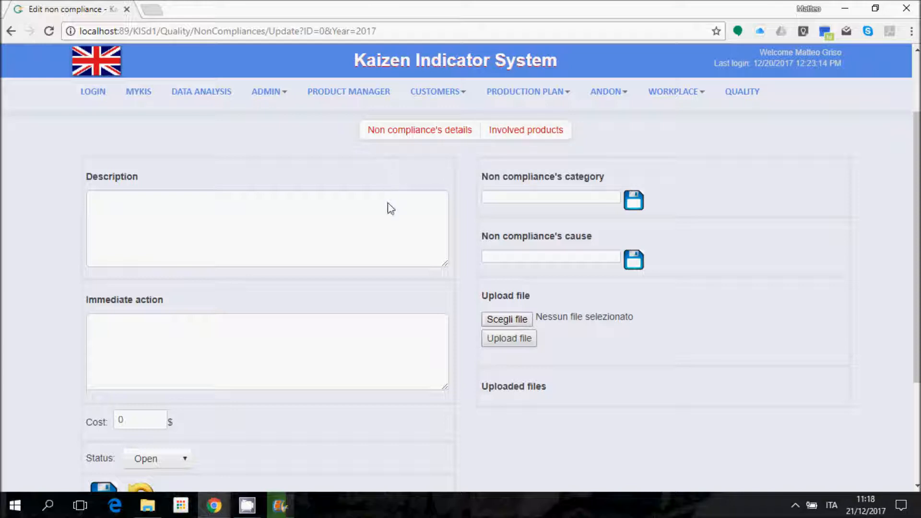
pyautogui.click(387, 219)
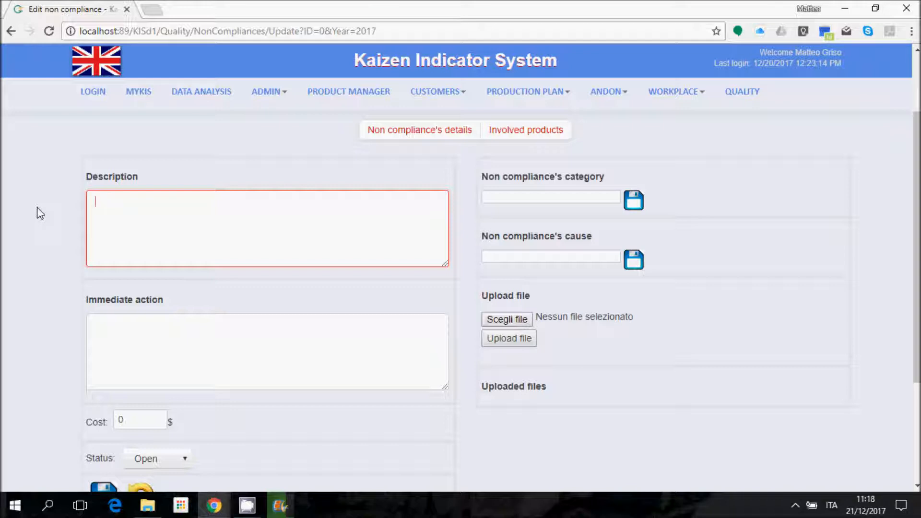
pyautogui.write('Many defe')
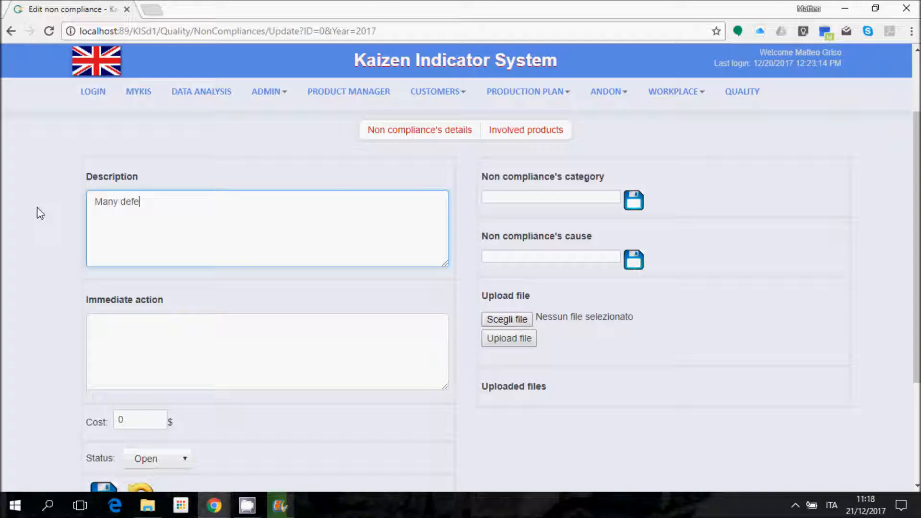
pyautogui.write('ctive weldings in ')
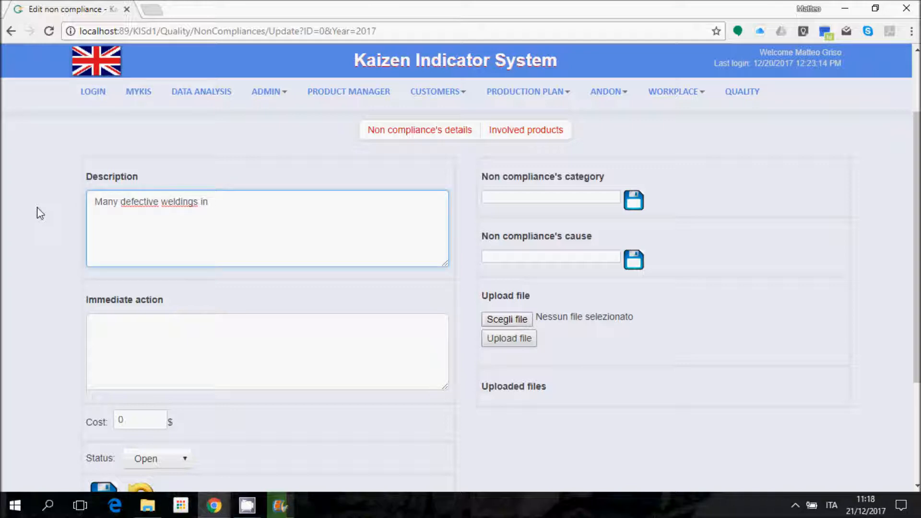
pyautogui.write('thicker parts.')
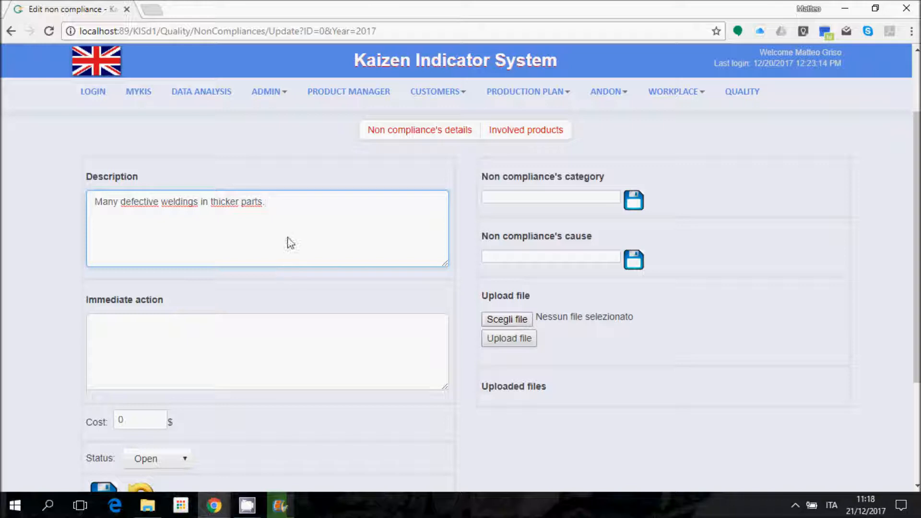
# Step: Enter "Rework weldings" as the immediate action with a cost of 100 $ and save the non compliance
pyautogui.click(265, 364)
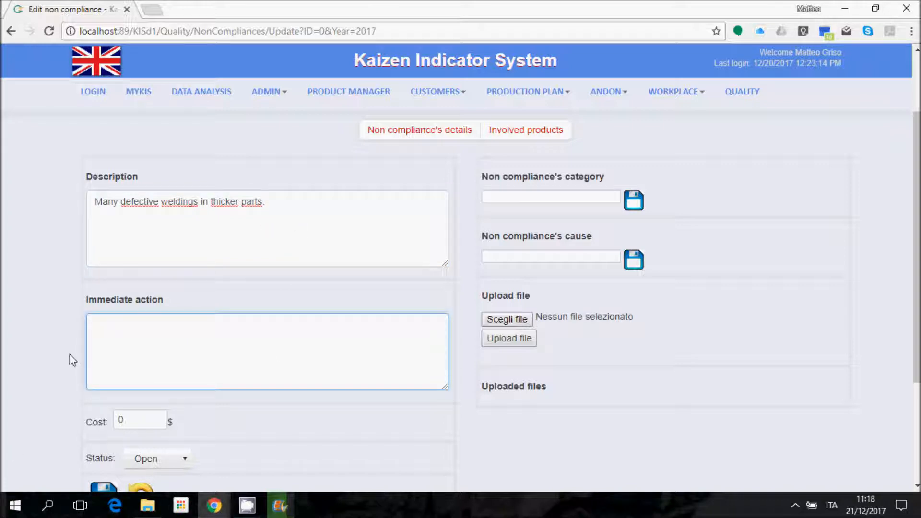
pyautogui.write('Rework weldings')
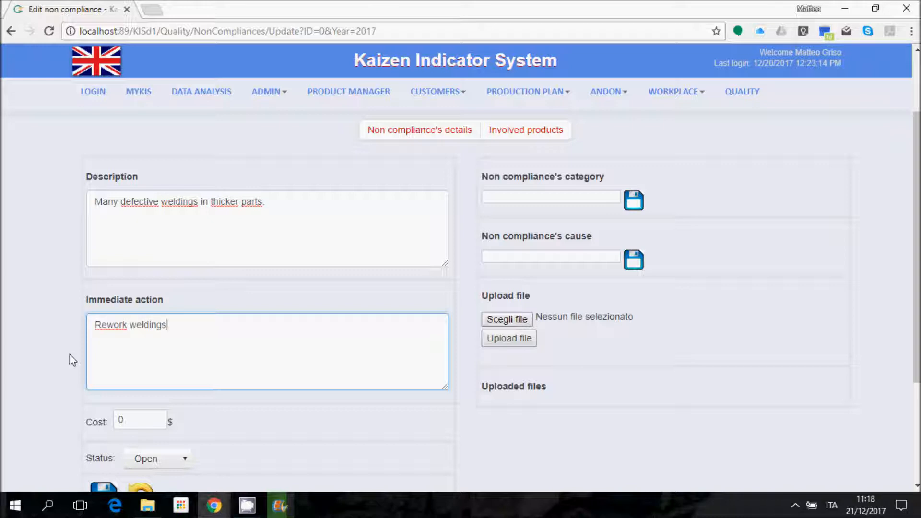
pyautogui.press('Tab')
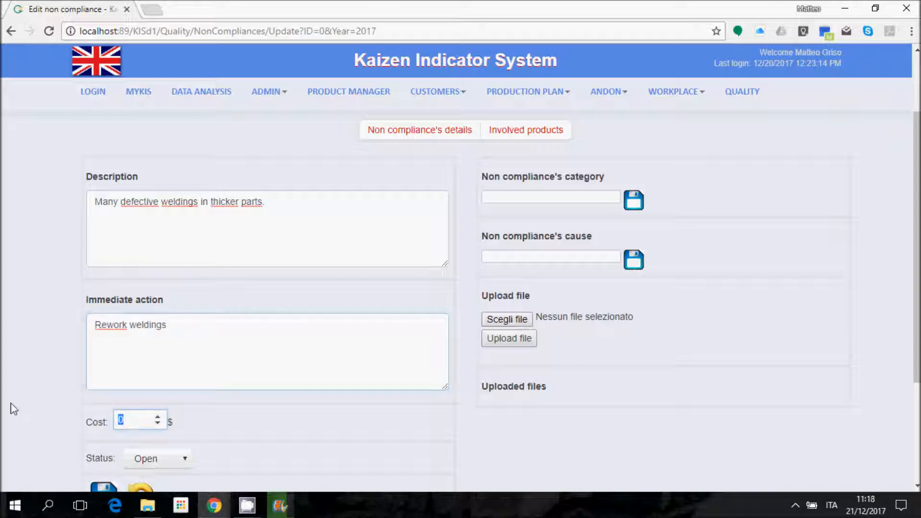
pyautogui.write('100')
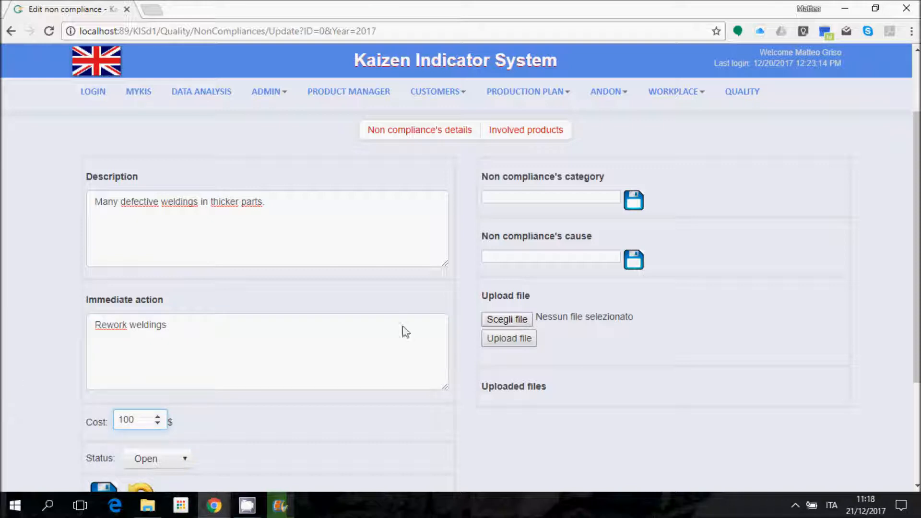
pyautogui.click(350, 362)
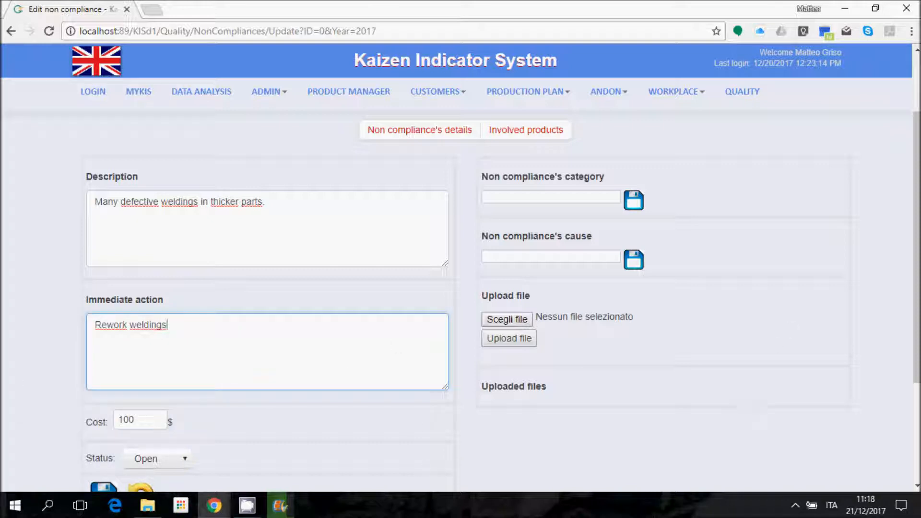
pyautogui.moveTo(917, 255); pyautogui.dragTo(916, 266)
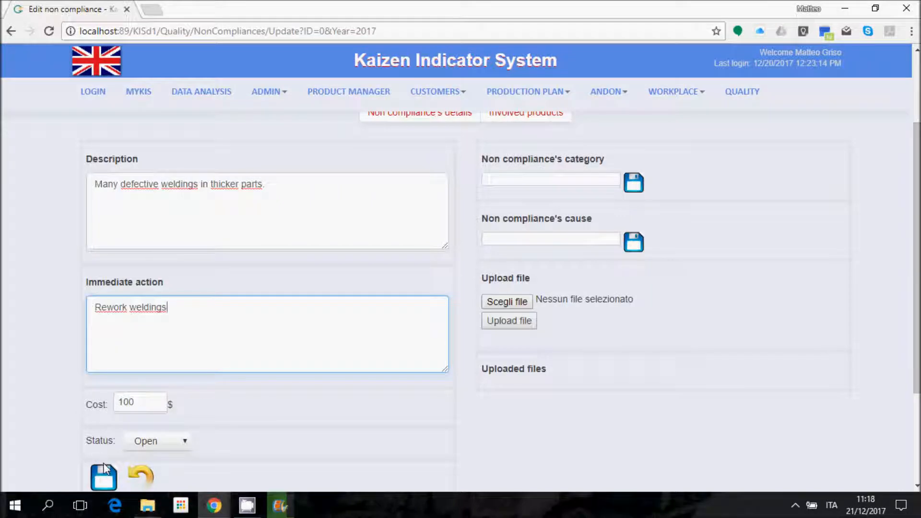
pyautogui.moveTo(916, 311); pyautogui.dragTo(916, 350)
pyautogui.click(108, 409)
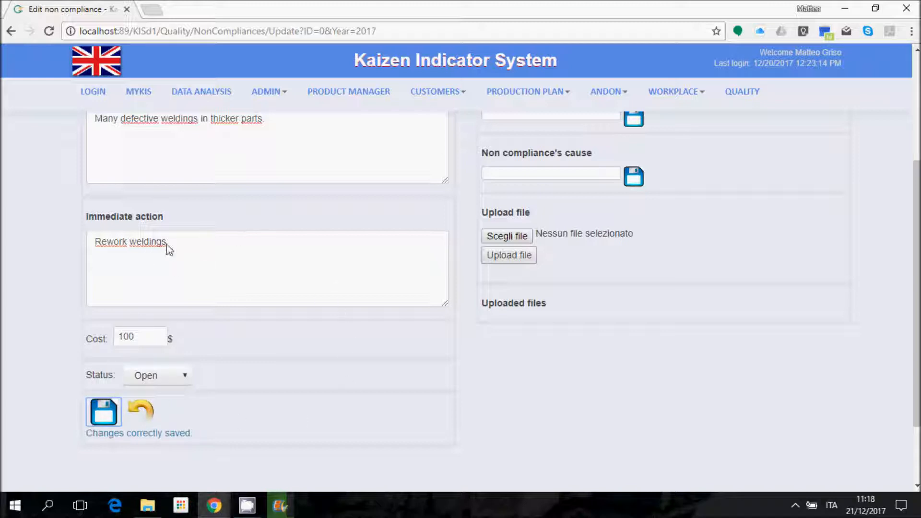
# Step: Check which status options are available for the non compliance, leaving the status as Open
pyautogui.click(184, 383)
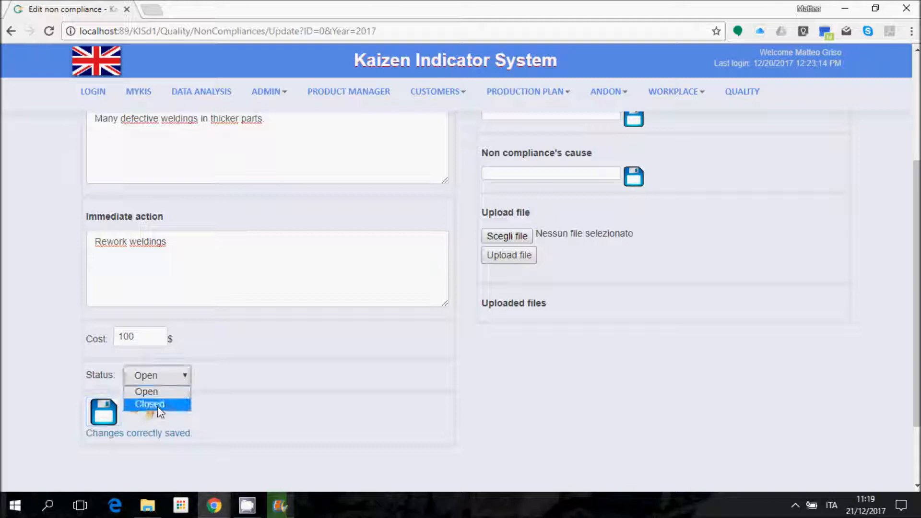
pyautogui.click(699, 350)
# Step: Assign the category "Welding" to the non compliance and save it
pyautogui.scroll(2, 916, 307)
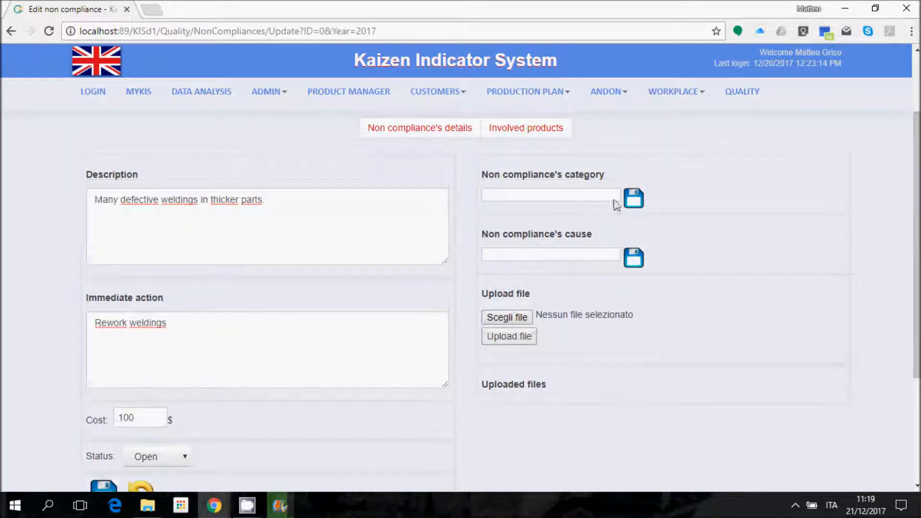
pyautogui.click(578, 195)
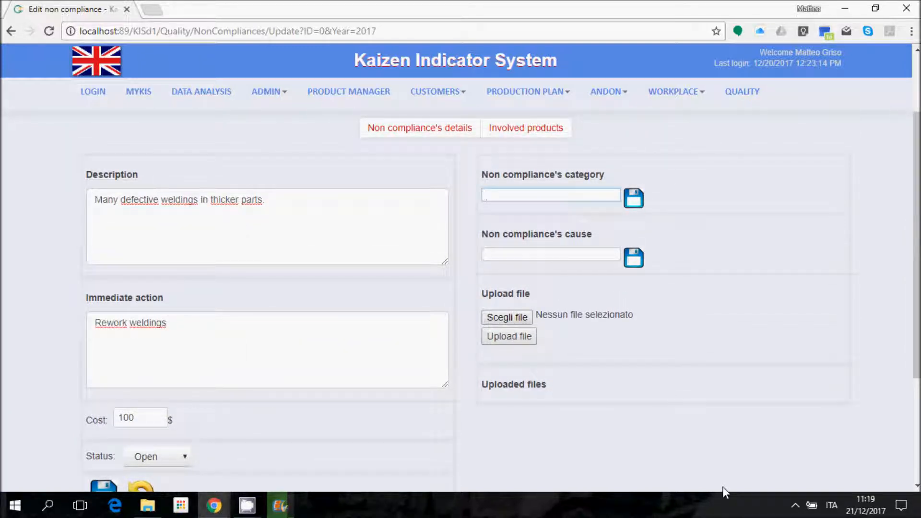
pyautogui.write('ò')
pyautogui.press('BackSpace')
pyautogui.write('Welding')
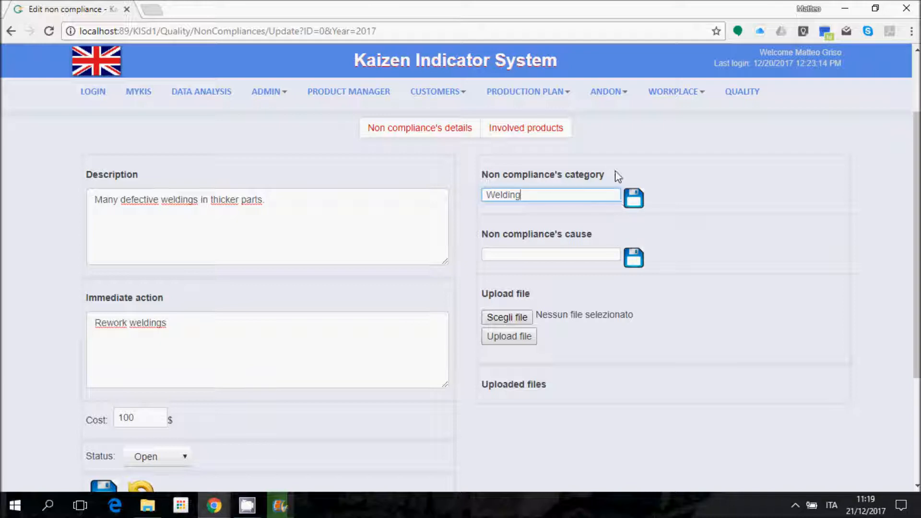
pyautogui.click(634, 200)
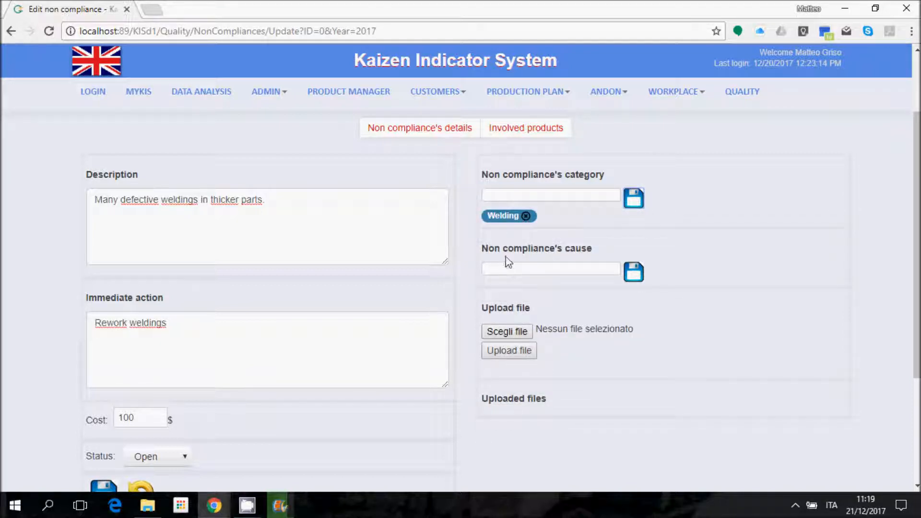
# Step: Assign the cause "Human error" to the non compliance and save it
pyautogui.click(501, 268)
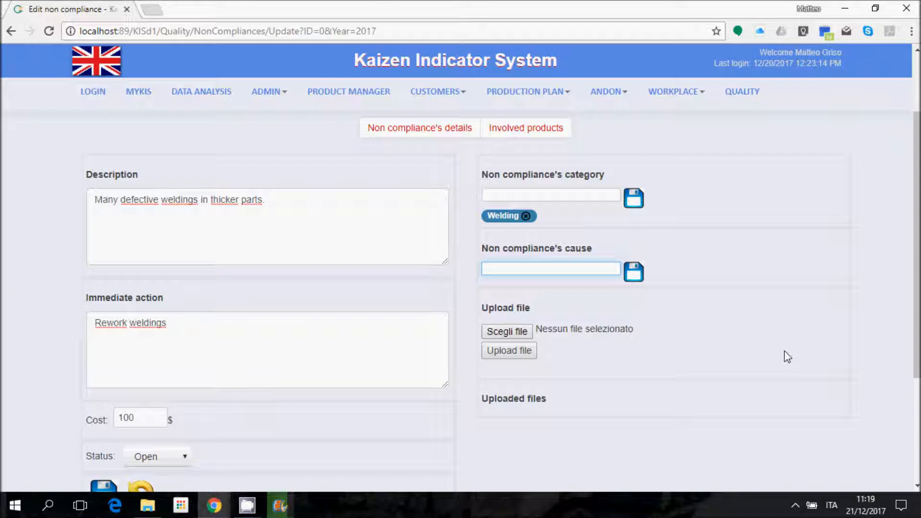
pyautogui.write('Human error')
pyautogui.click(633, 274)
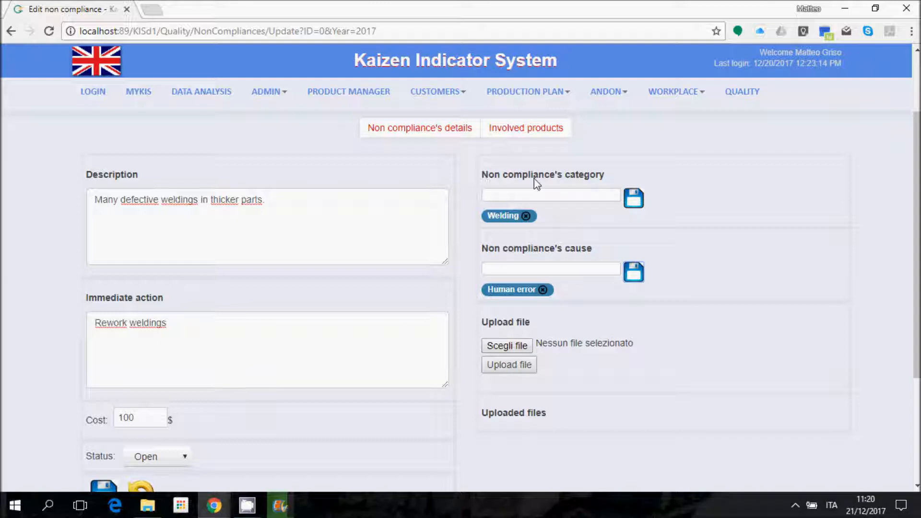
# Step: Go to the non compliance's involved products and examine the products available from the Warning list
pyautogui.click(534, 131)
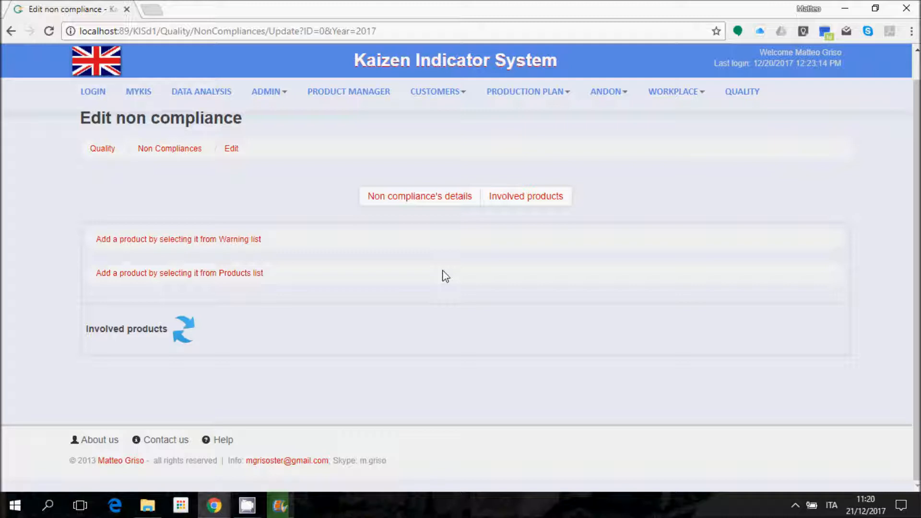
pyautogui.click(255, 240)
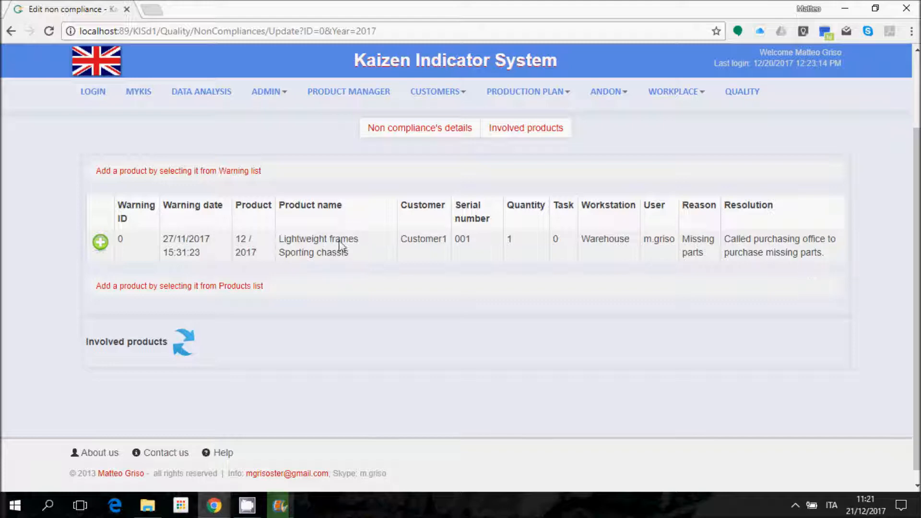
pyautogui.click(207, 171)
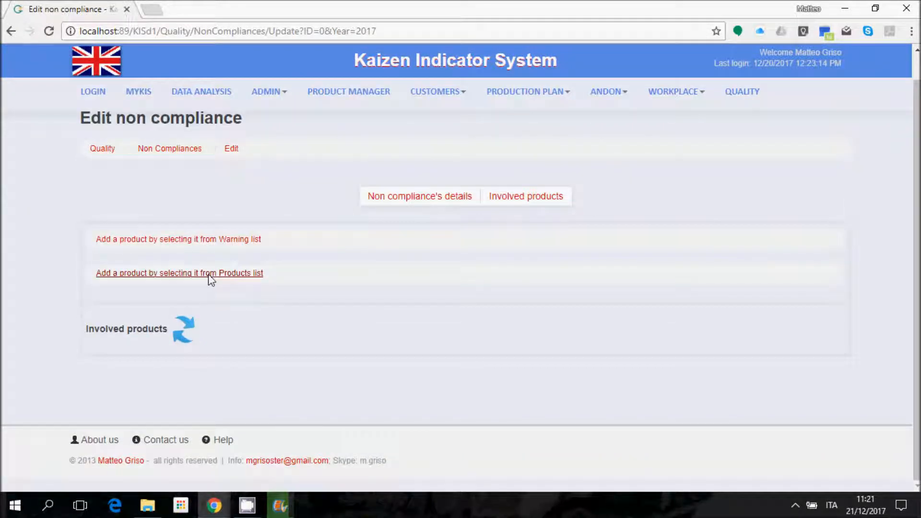
# Step: Review the customer and product type filters of the Products list, and search it for all customers
pyautogui.click(227, 274)
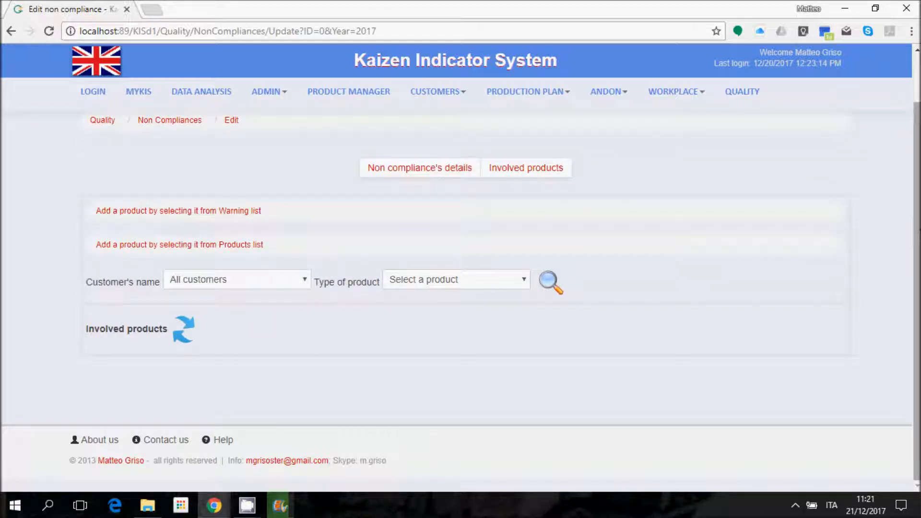
pyautogui.click(298, 286)
pyautogui.click(386, 306)
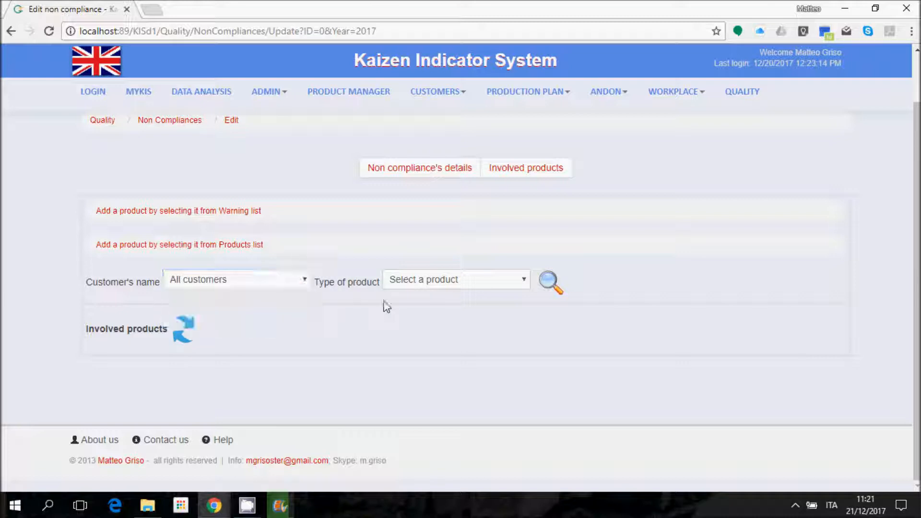
pyautogui.click(457, 282)
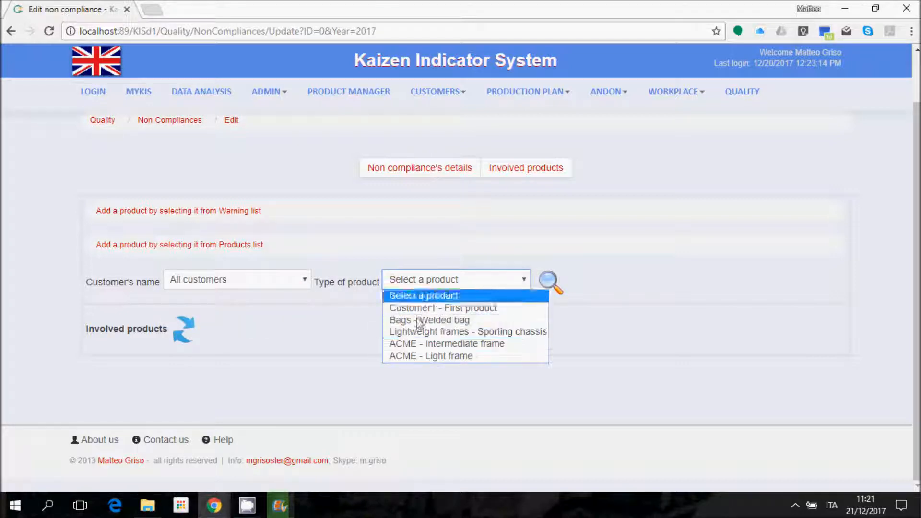
pyautogui.click(357, 280)
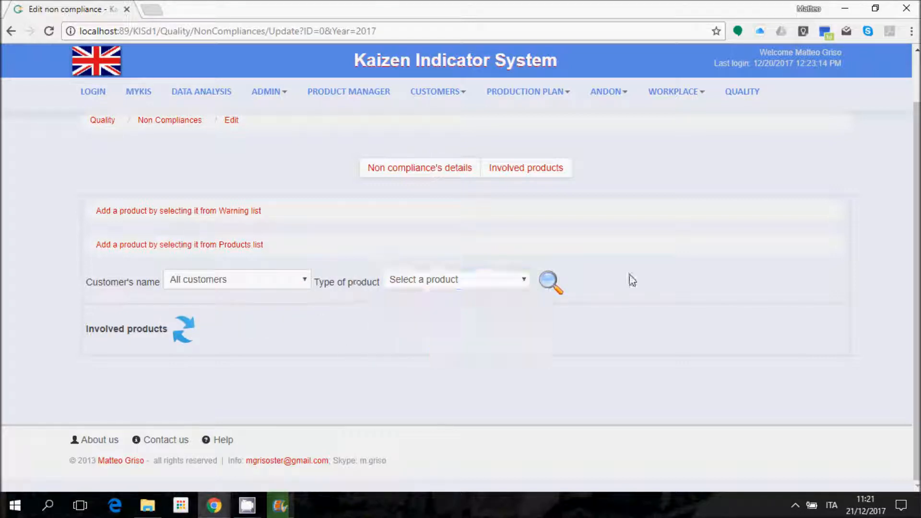
pyautogui.click(550, 283)
pyautogui.scroll(-1, 433, 359)
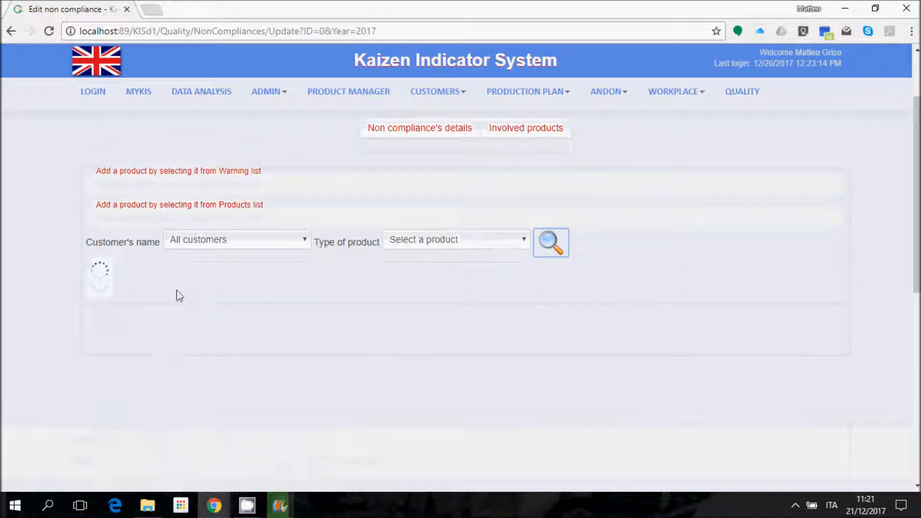
pyautogui.scroll(-2, 750, 228)
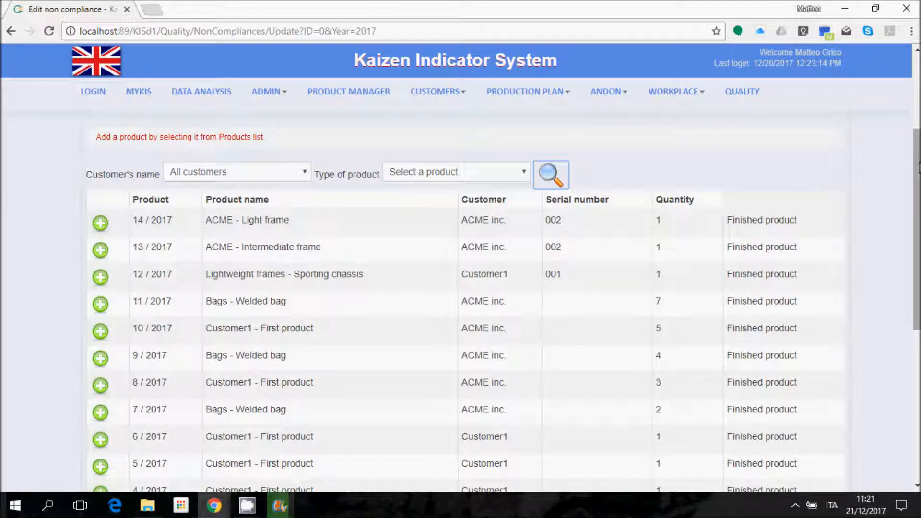
# Step: Filter the Products list to ACME inc. and add products 14 / 2017 and 9 / 2017 to the non compliance
pyautogui.click(253, 176)
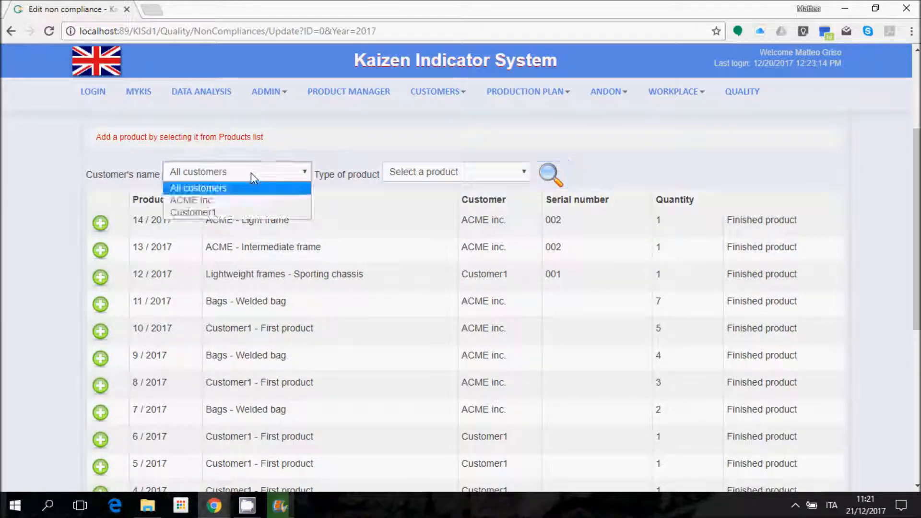
pyautogui.click(247, 205)
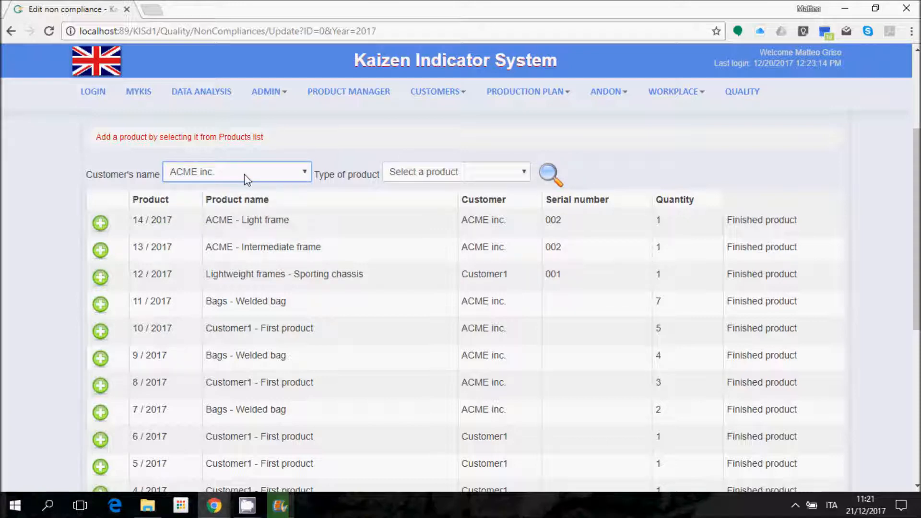
pyautogui.click(553, 176)
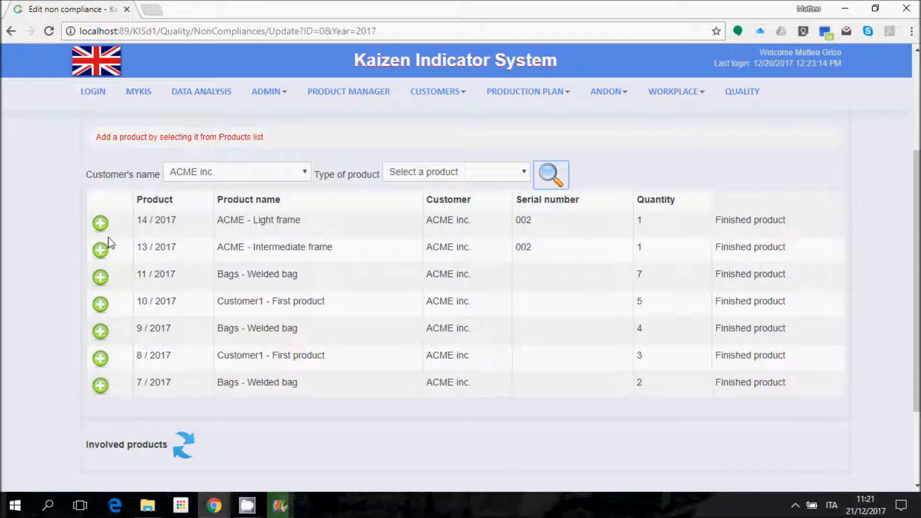
pyautogui.click(100, 223)
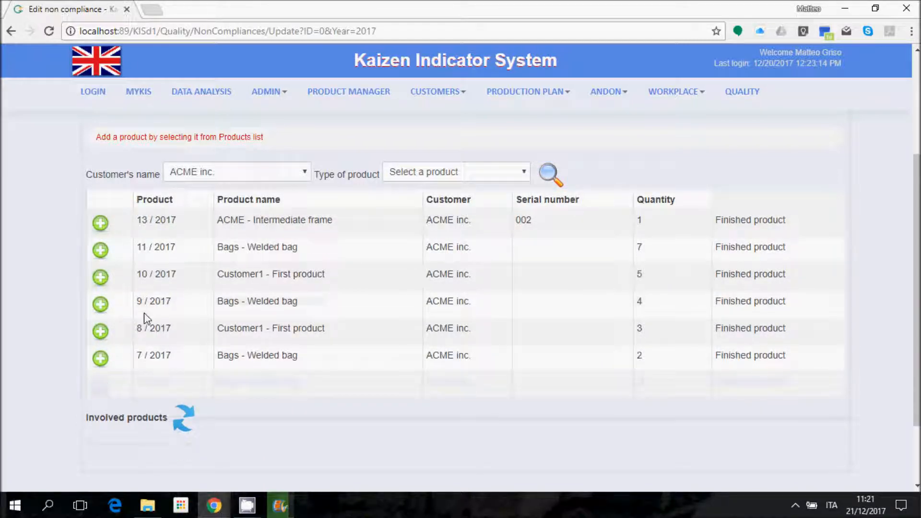
# Step: Filter the Products list to Customer1, add product 4 / 2017 to the non compliance, and refresh the collapsed view's involved products
pyautogui.click(302, 172)
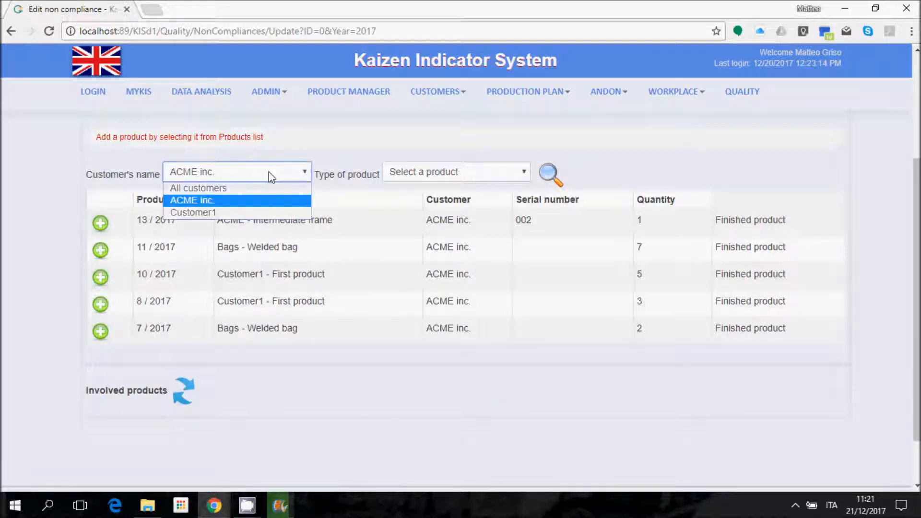
pyautogui.click(187, 210)
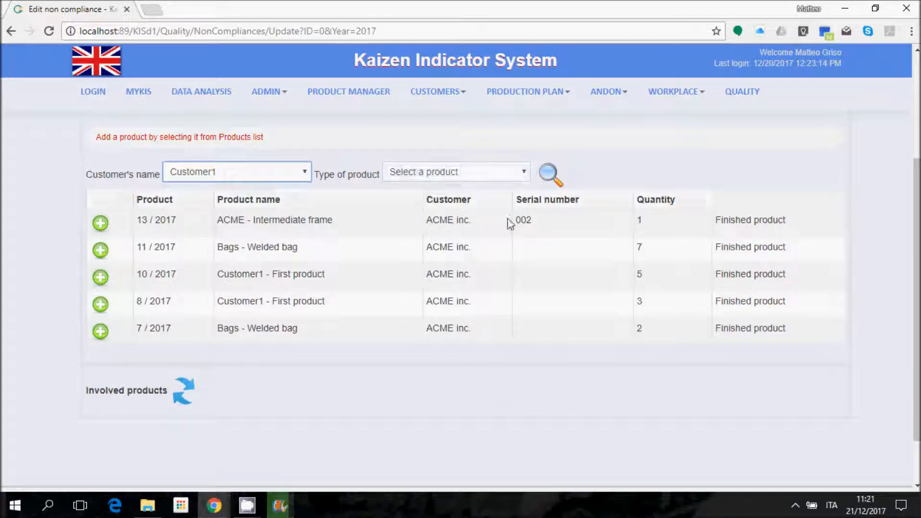
pyautogui.click(557, 177)
pyautogui.click(551, 175)
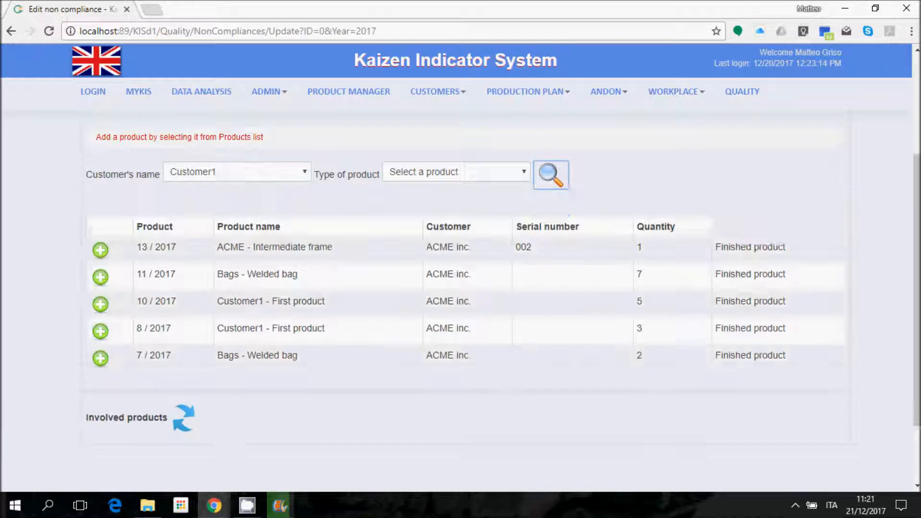
pyautogui.click(99, 303)
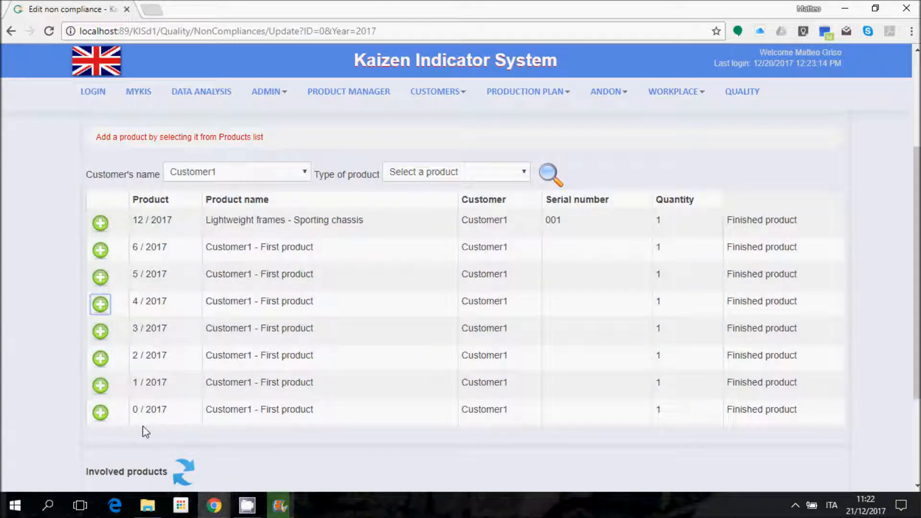
pyautogui.click(161, 137)
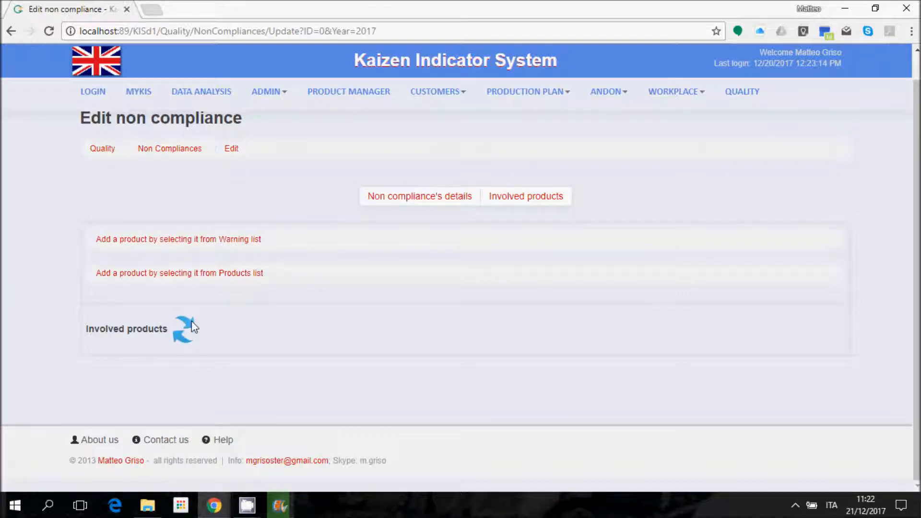
pyautogui.click(186, 330)
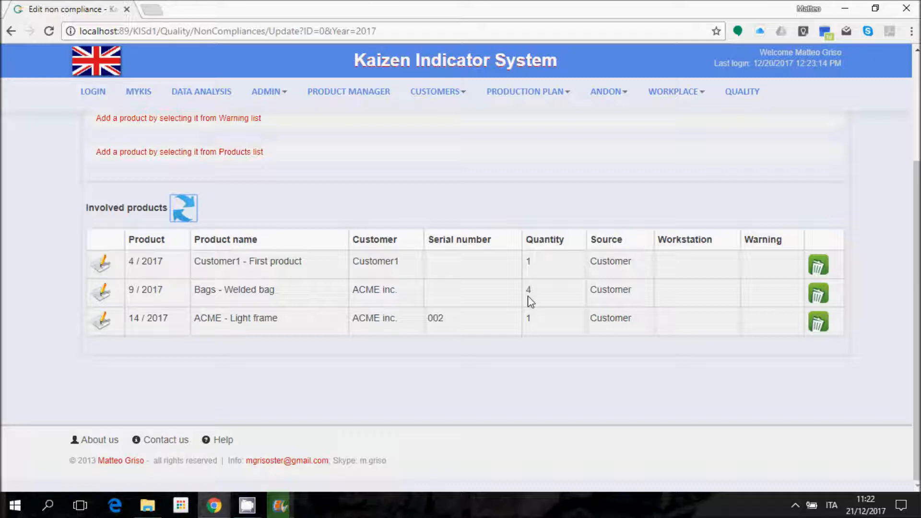
# Step: Edit involved product 9 / 2017 to quantity 2, source Production and workstation Cut, and save the row
pyautogui.click(103, 292)
pyautogui.click(441, 300)
pyautogui.click(441, 300)
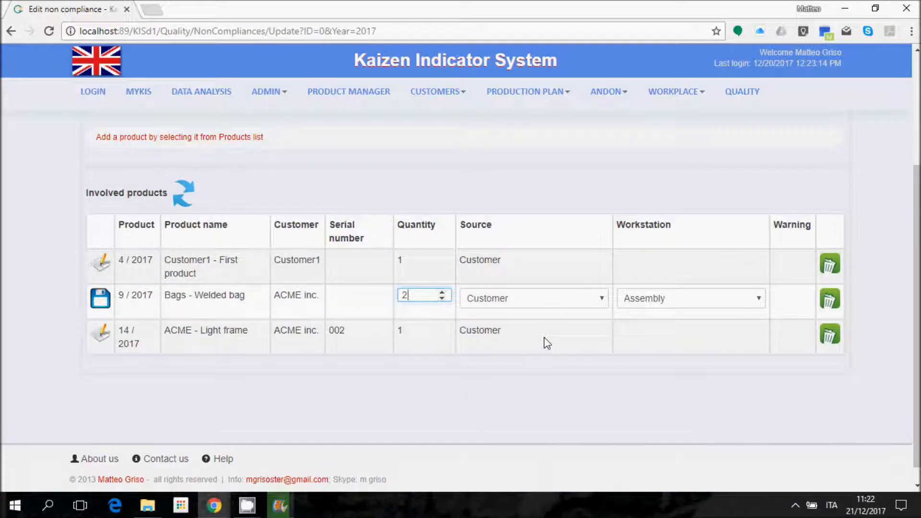
pyautogui.click(542, 299)
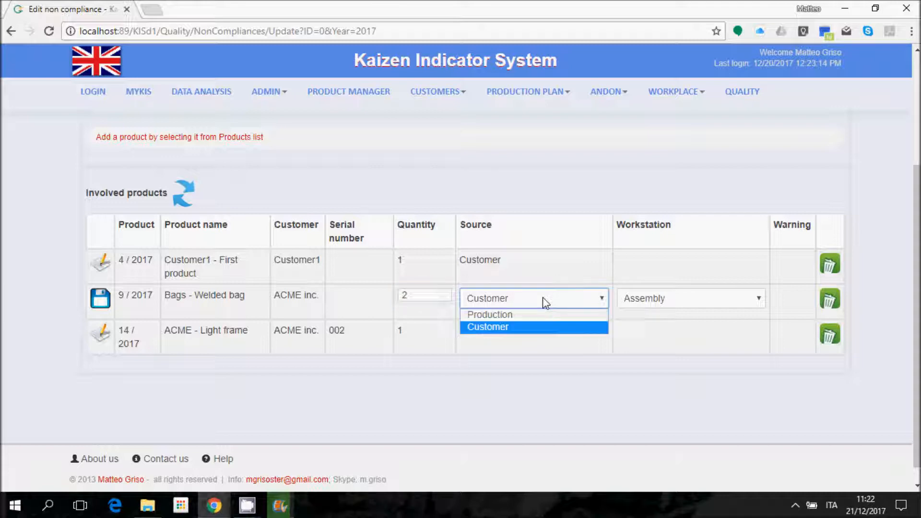
pyautogui.click(528, 319)
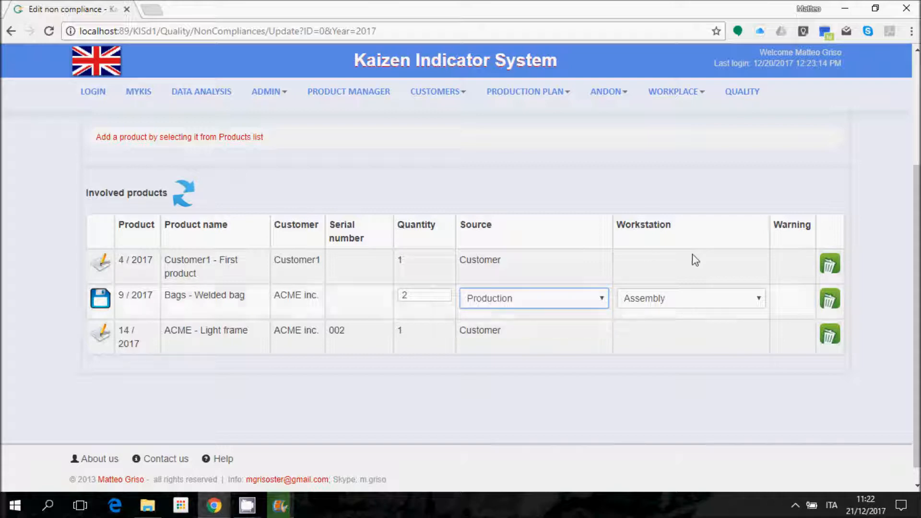
pyautogui.click(730, 310)
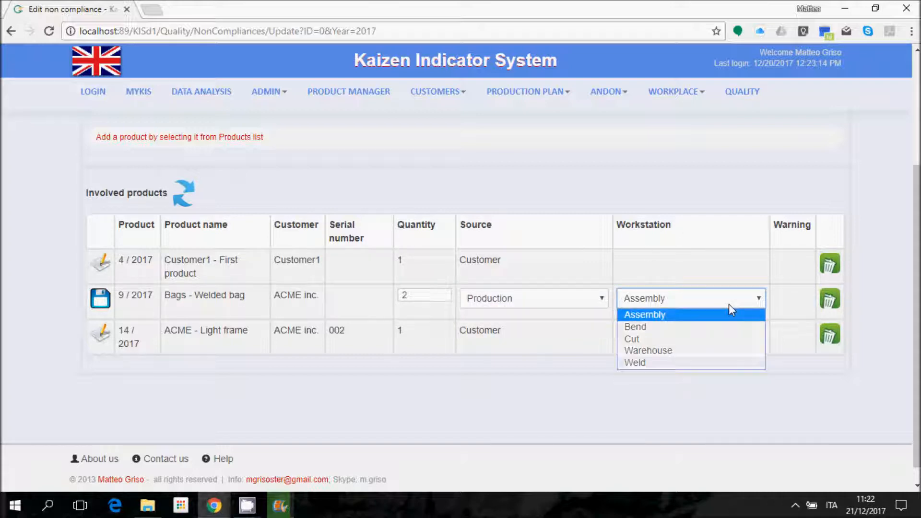
pyautogui.click(739, 341)
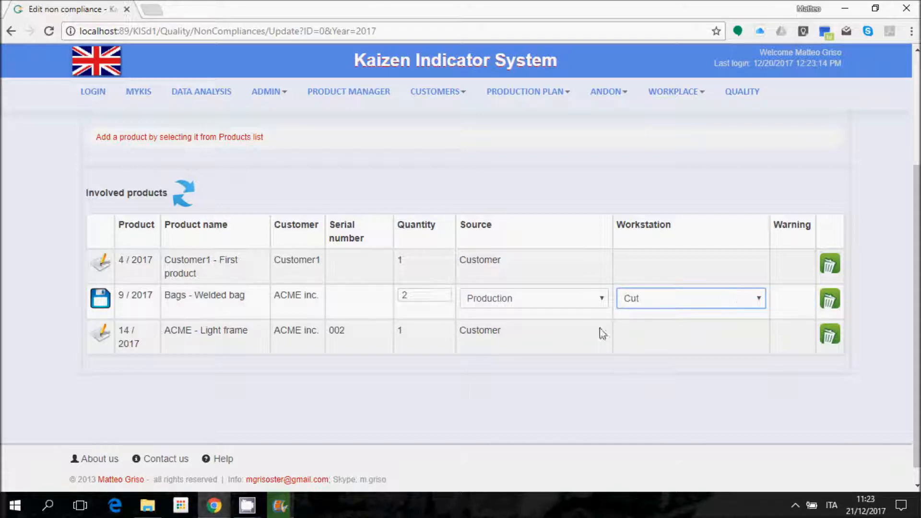
pyautogui.click(100, 299)
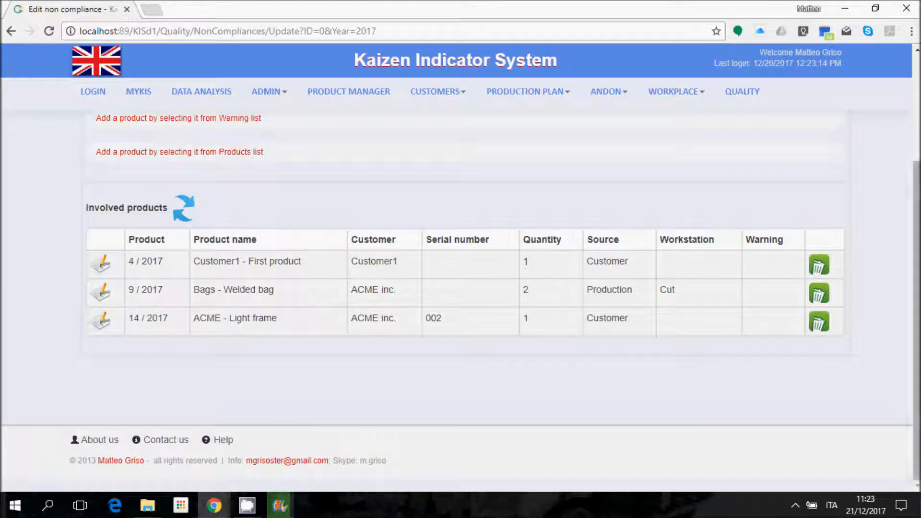
# Step: Return to the non compliance's details and review its description, action, cost, category and cause
pyautogui.moveTo(916, 253); pyautogui.dragTo(915, 211)
pyautogui.click(416, 178)
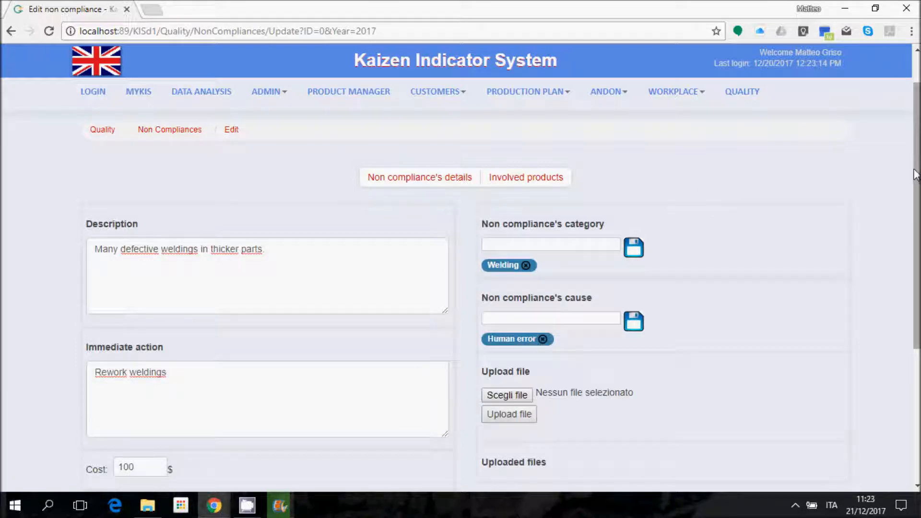
pyautogui.moveTo(917, 173); pyautogui.dragTo(917, 190)
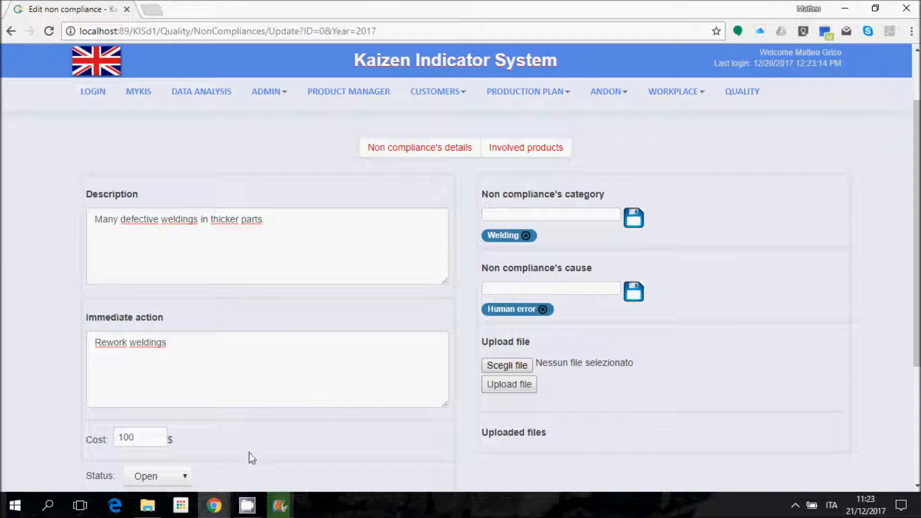
pyautogui.moveTo(262, 503)
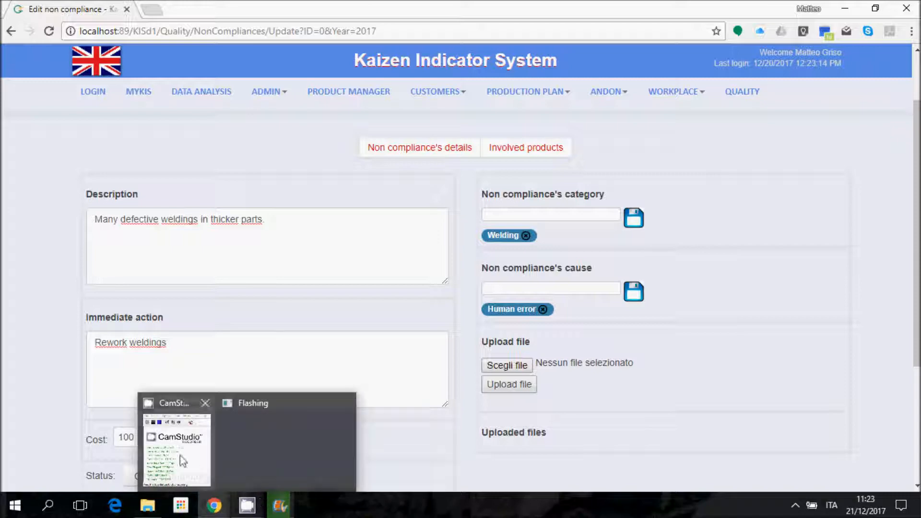